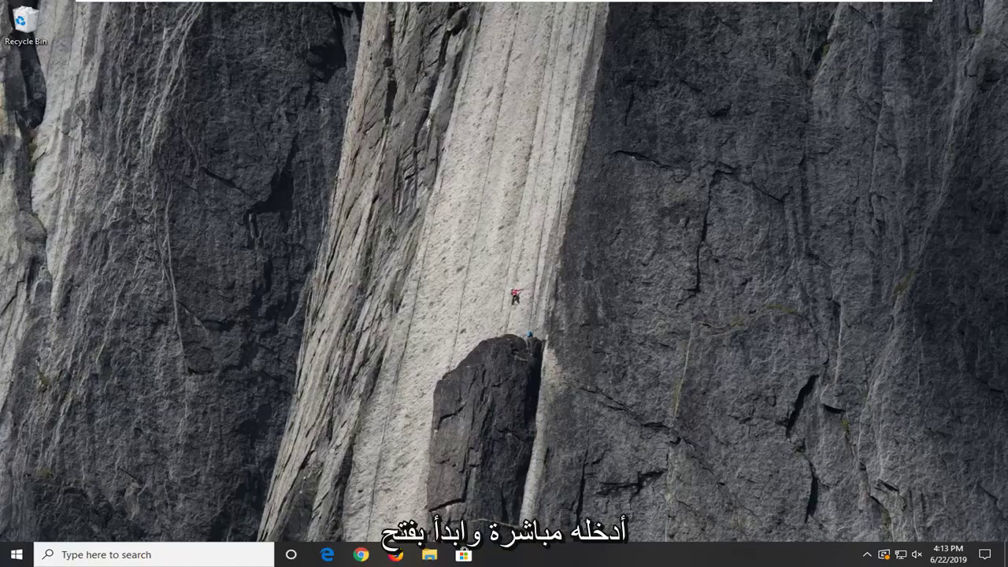
- Search the Start menu for regedit and launch Registry Editor as administrator, approving UAC
{"action": "left_click", "coordinate": [7, 558]}
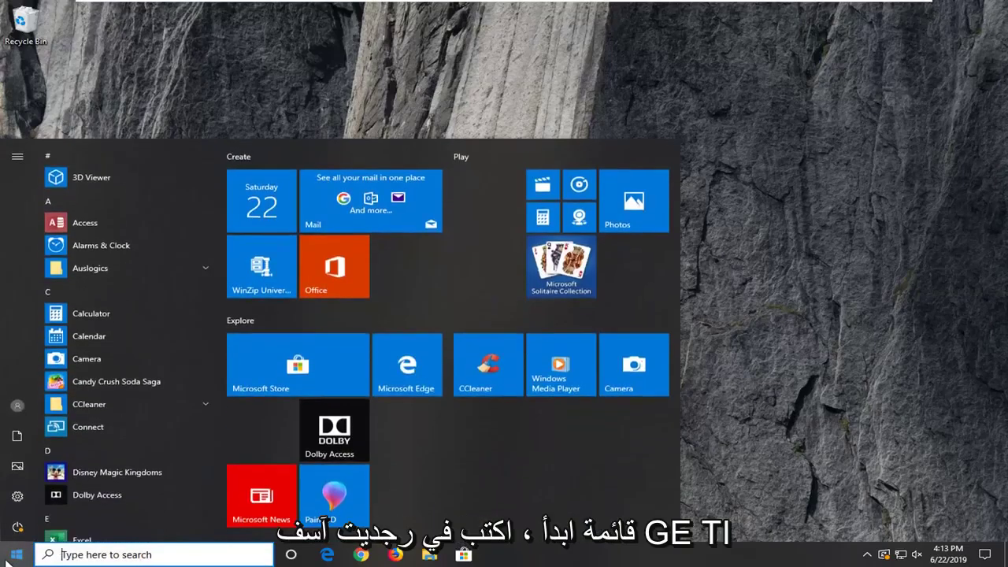
{"action": "type", "text": "regedit"}
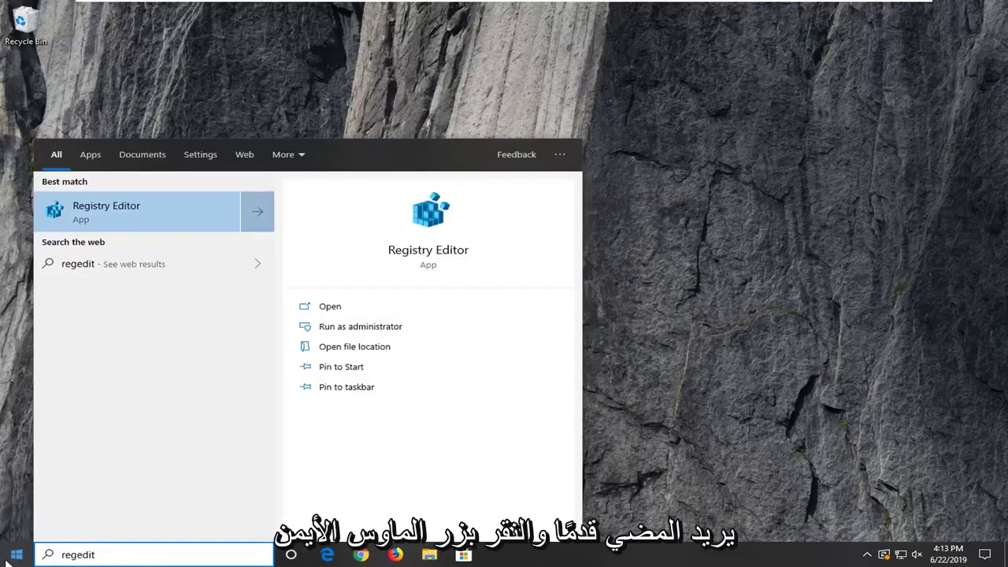
{"action": "right_click", "coordinate": [115, 220]}
{"action": "left_click", "coordinate": [146, 234]}
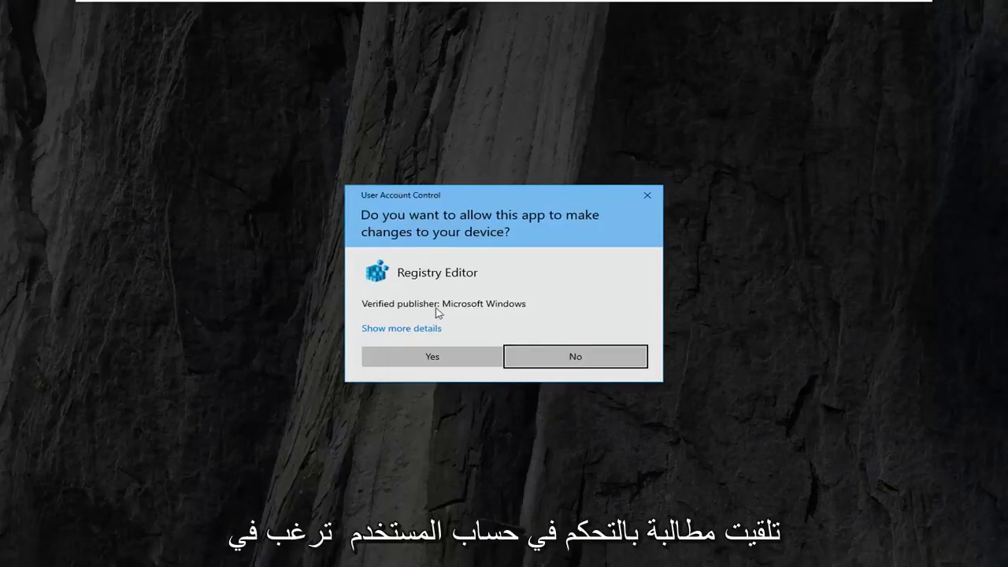
{"action": "left_click", "coordinate": [432, 356]}
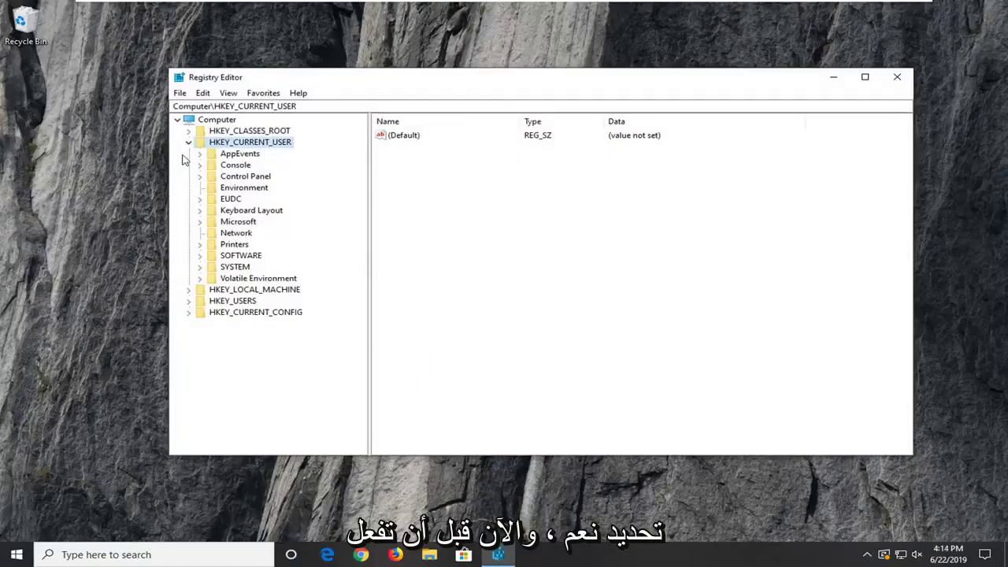
- Collapse HKEY_CURRENT_USER, select Computer, then start a File > Export and cancel it
{"action": "left_click", "coordinate": [188, 143]}
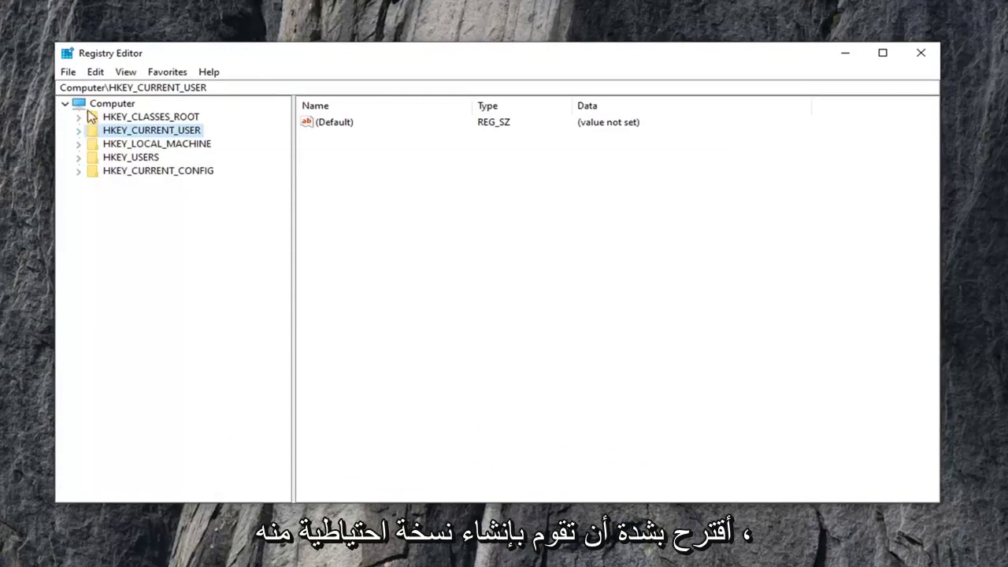
{"action": "left_click", "coordinate": [92, 108]}
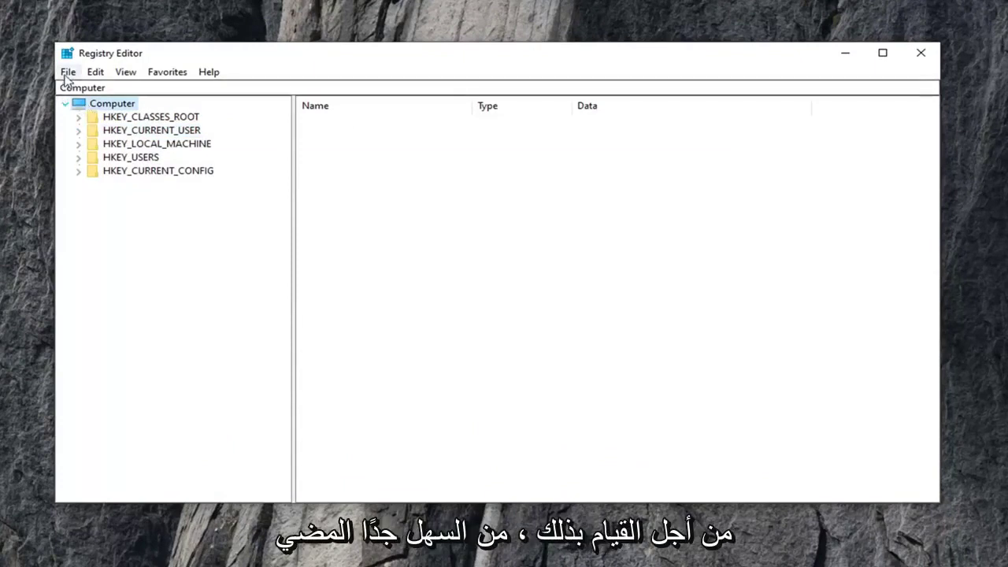
{"action": "left_click", "coordinate": [68, 73]}
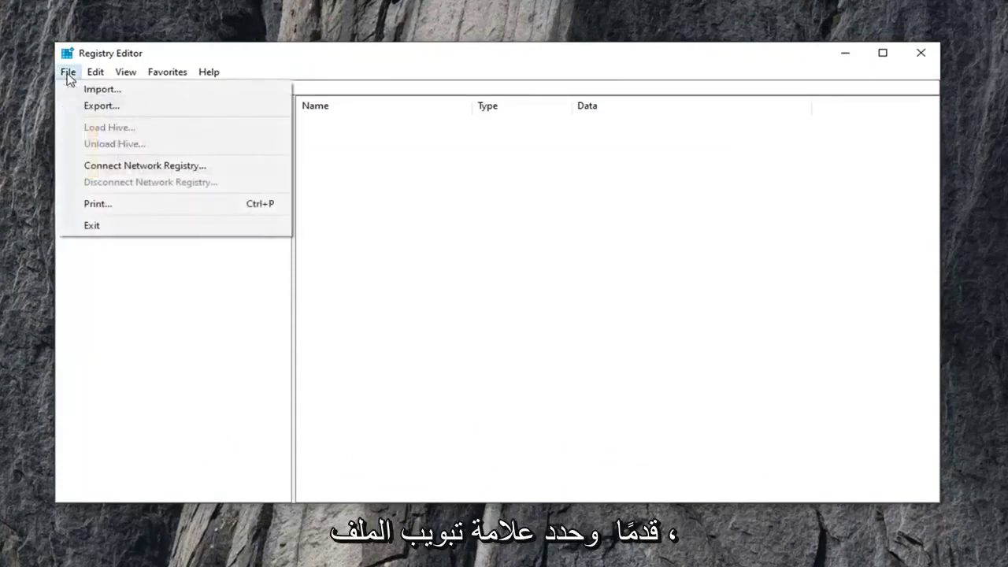
{"action": "left_click", "coordinate": [91, 105]}
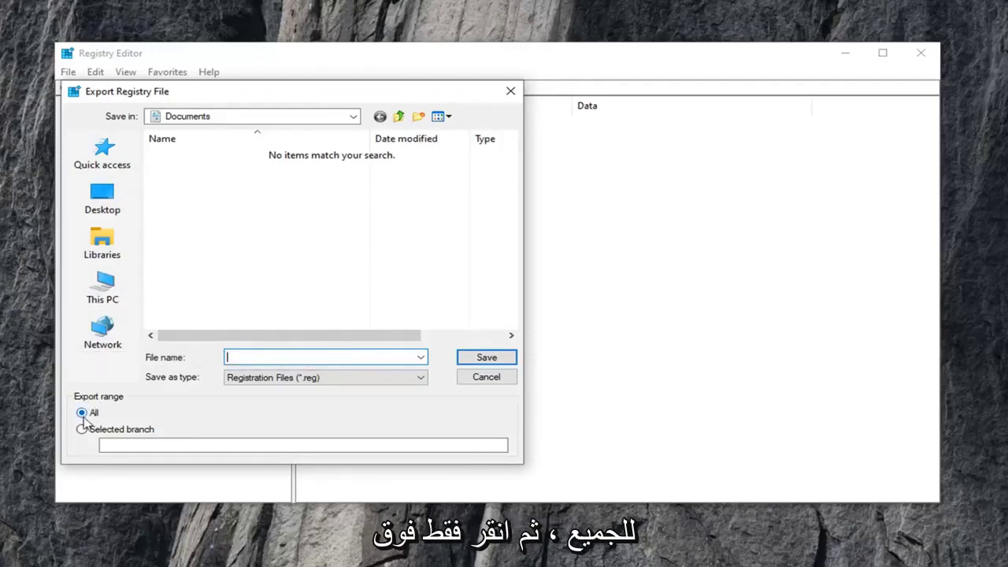
{"action": "left_click", "coordinate": [483, 376]}
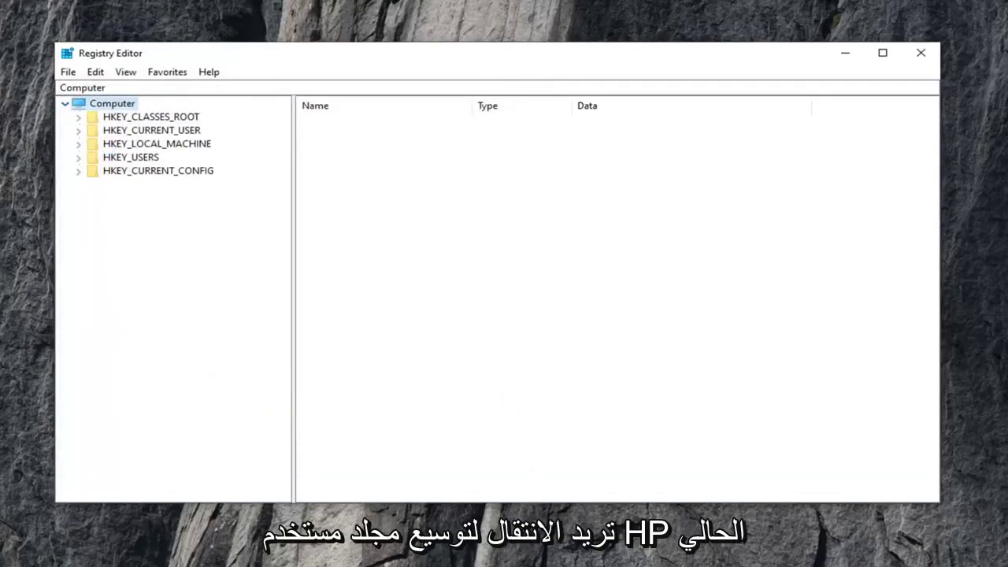
- Expand HKEY_CURRENT_USER\SOFTWARE\Microsoft\Windows and select CurrentVersion
{"action": "left_click", "coordinate": [152, 131]}
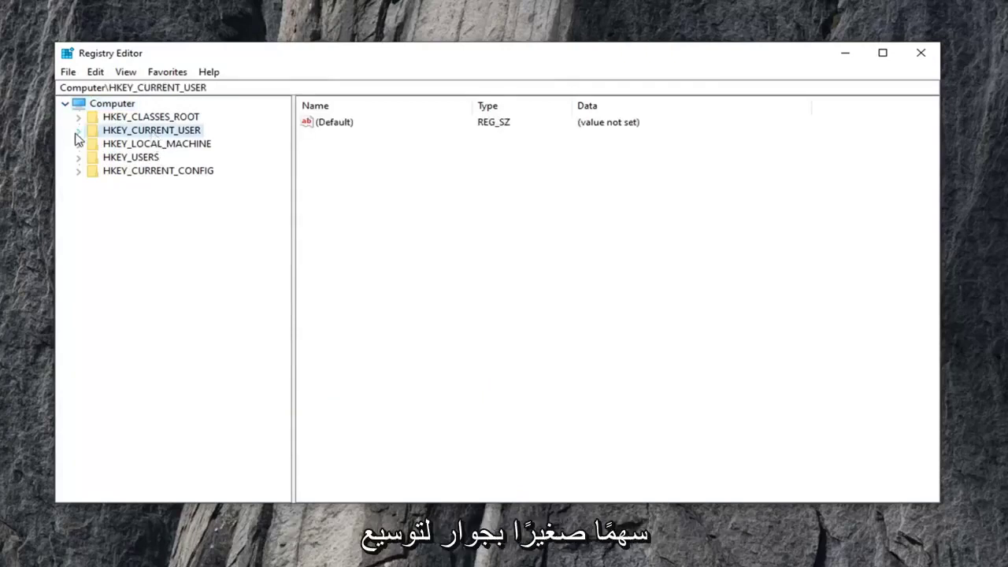
{"action": "double_click", "coordinate": [107, 133]}
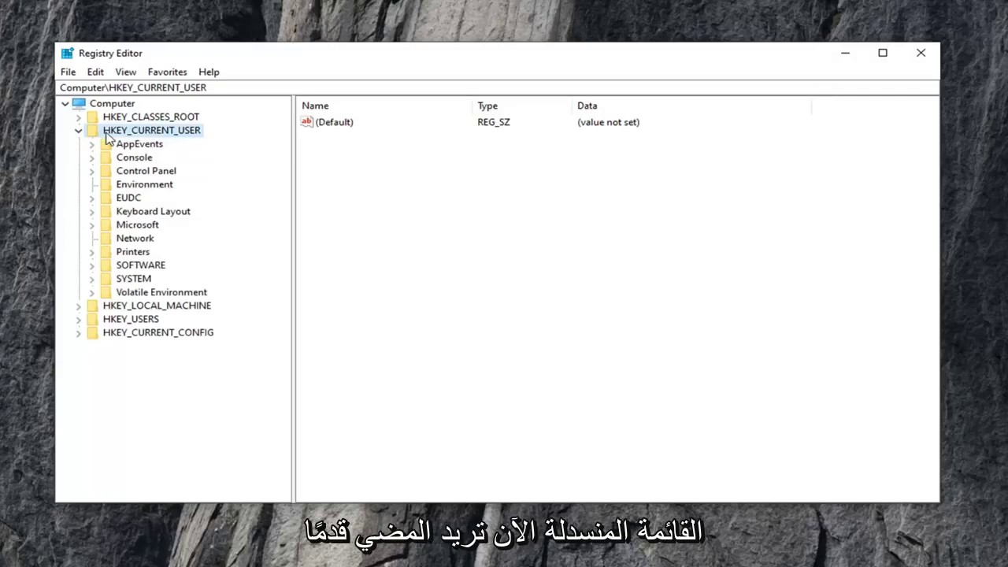
{"action": "double_click", "coordinate": [117, 268]}
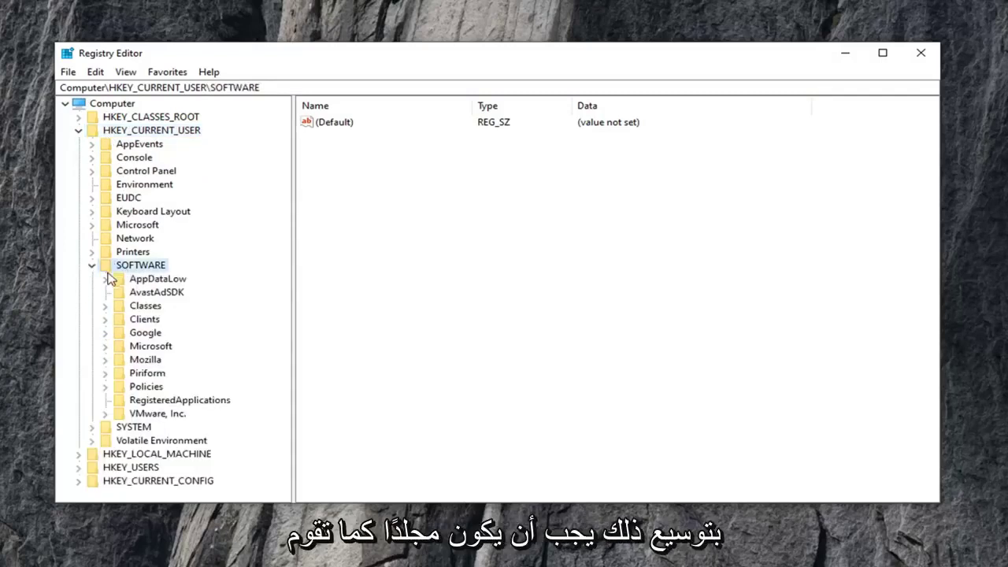
{"action": "double_click", "coordinate": [131, 347]}
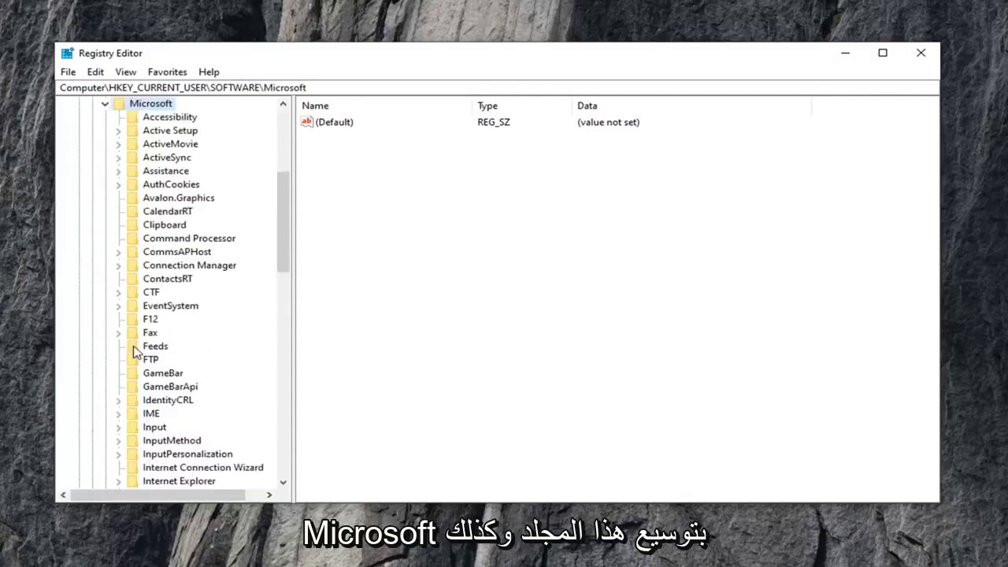
{"action": "scroll", "coordinate": [134, 351], "scroll_direction": "down", "scroll_amount": 6}
{"action": "scroll", "coordinate": [132, 349], "scroll_direction": "down", "scroll_amount": 5}
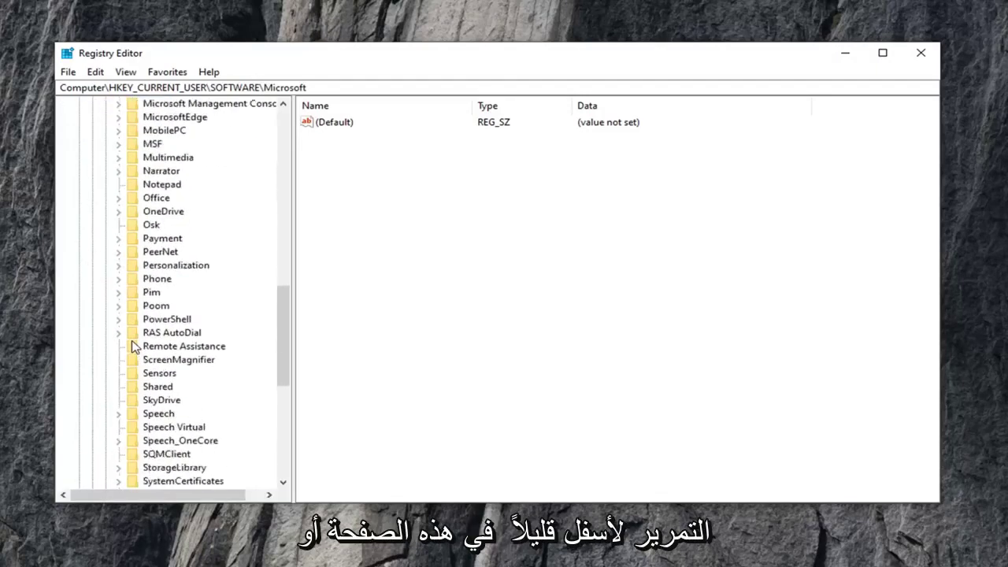
{"action": "scroll", "coordinate": [130, 347], "scroll_direction": "down", "scroll_amount": 4}
{"action": "scroll", "coordinate": [128, 348], "scroll_direction": "down", "scroll_amount": 1}
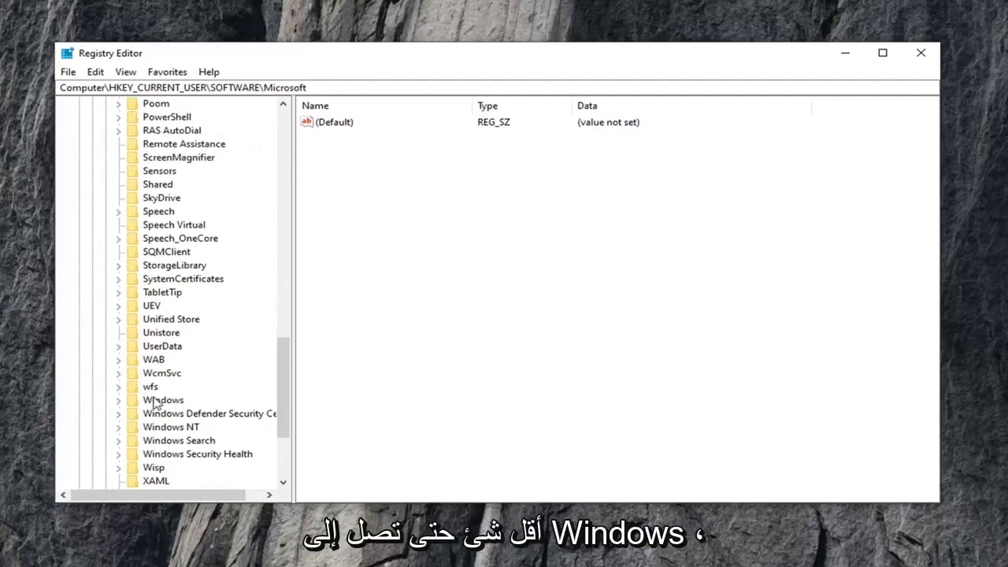
{"action": "double_click", "coordinate": [155, 402]}
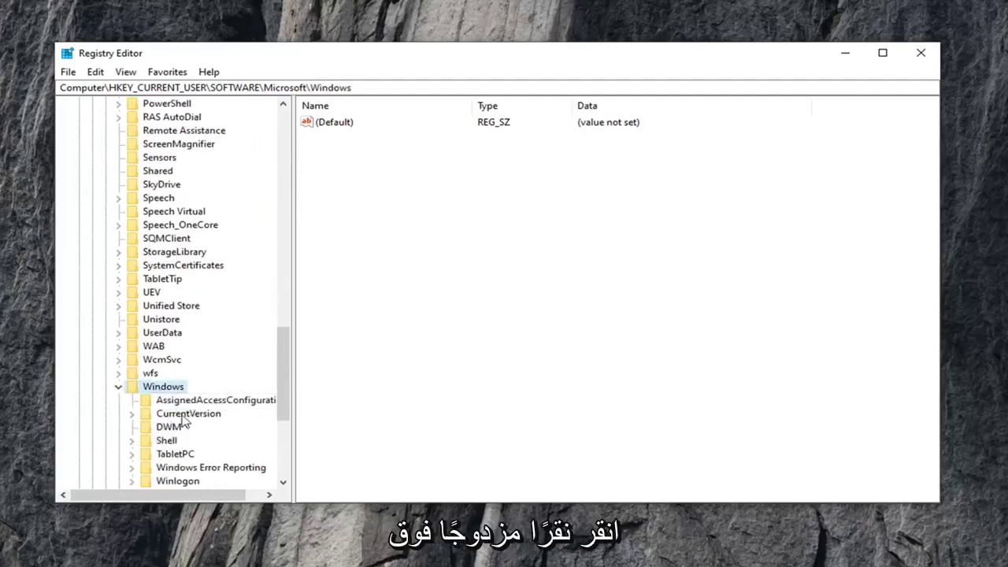
{"action": "left_click", "coordinate": [184, 421]}
- Expand CurrentVersion and Policies, then open the Explorer subkey
{"action": "scroll", "coordinate": [148, 405], "scroll_direction": "down", "scroll_amount": 1}
{"action": "left_click", "coordinate": [132, 373]}
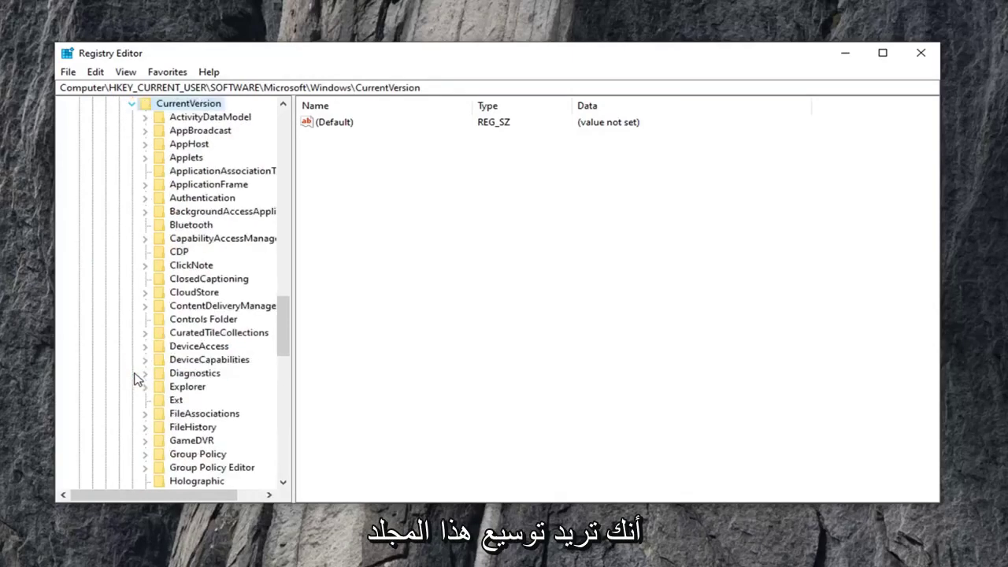
{"action": "scroll", "coordinate": [203, 348], "scroll_direction": "down", "scroll_amount": 3}
{"action": "scroll", "coordinate": [203, 348], "scroll_direction": "down", "scroll_amount": 4}
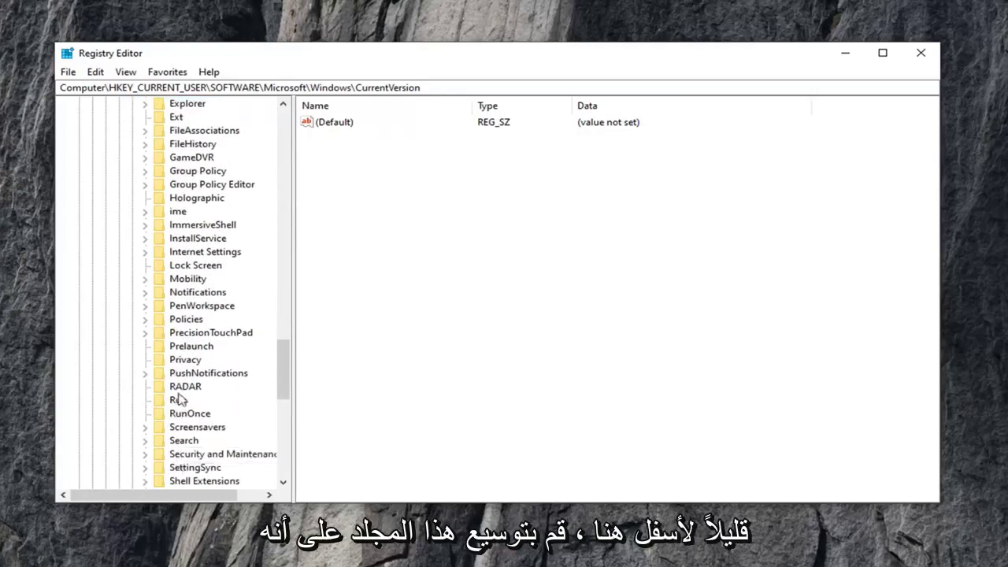
{"action": "left_click", "coordinate": [186, 320]}
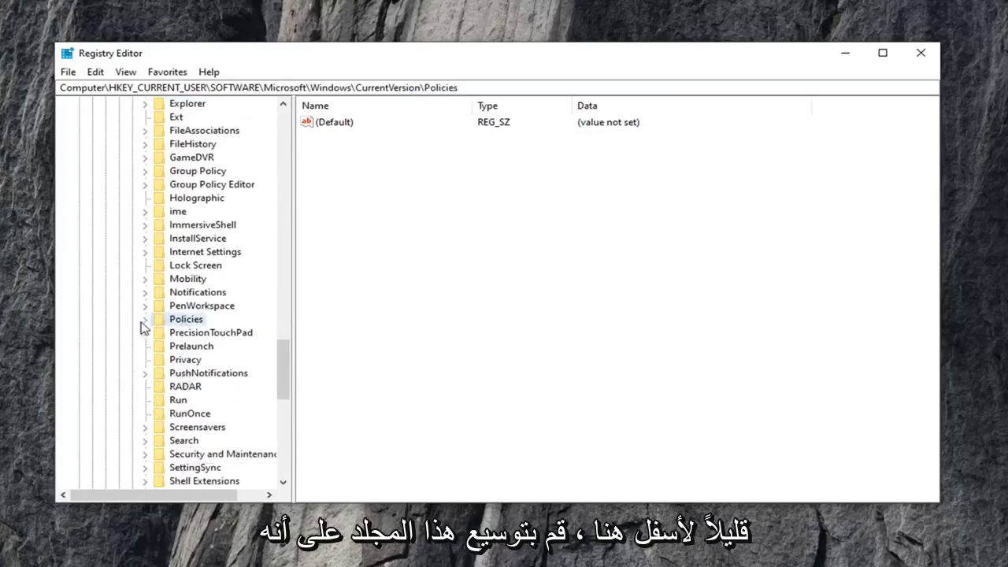
{"action": "left_click", "coordinate": [144, 319]}
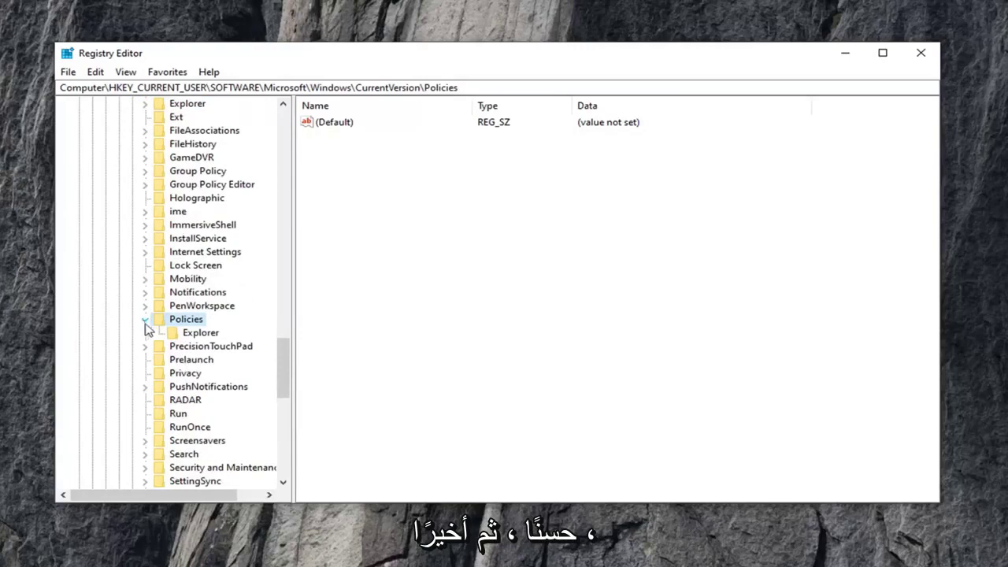
{"action": "left_click", "coordinate": [200, 336]}
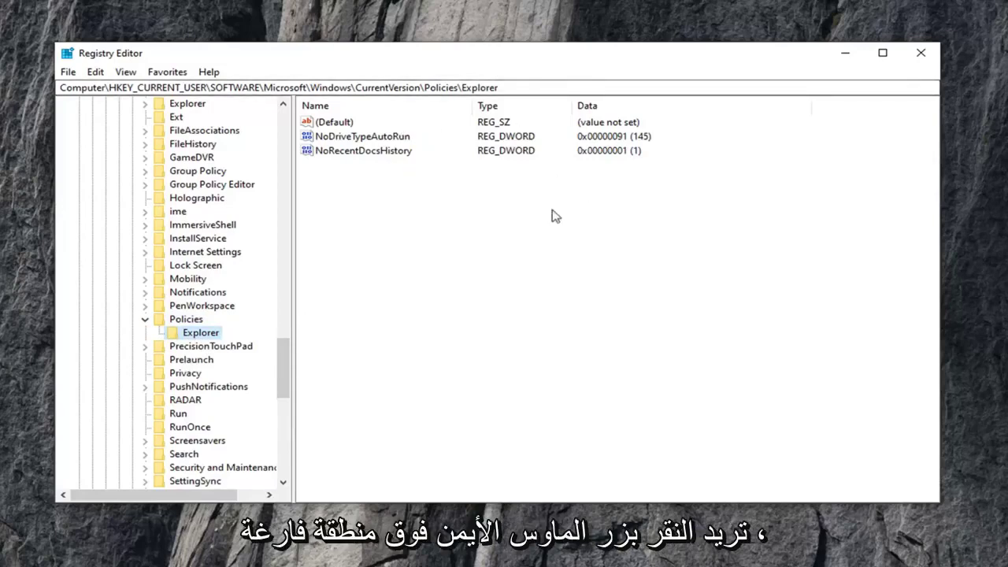
- Create a new DWORD (32-bit) value named NoWinKeys in the Explorer key
{"action": "right_click", "coordinate": [344, 193]}
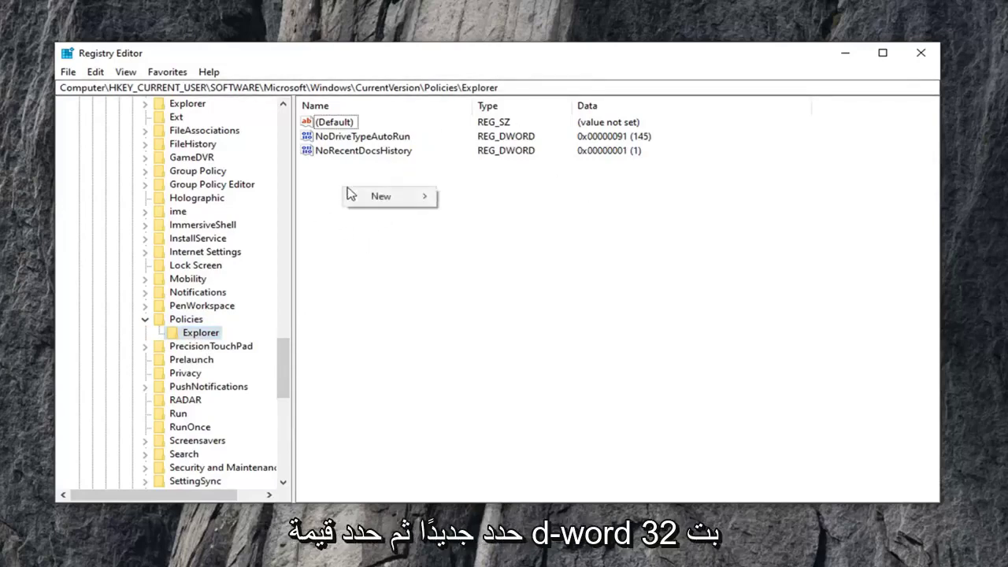
{"action": "mouse_move", "coordinate": [385, 196]}
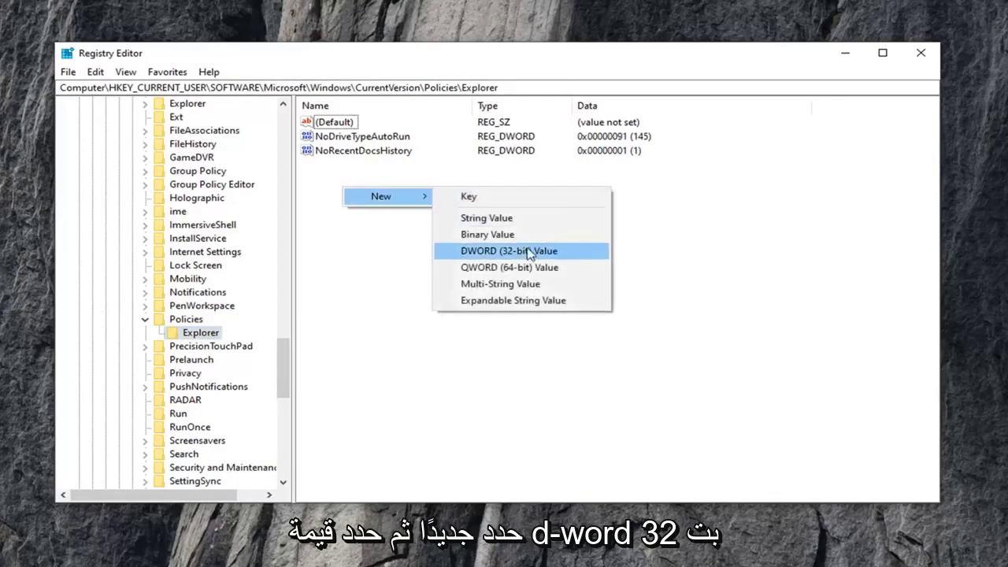
{"action": "left_click", "coordinate": [514, 253]}
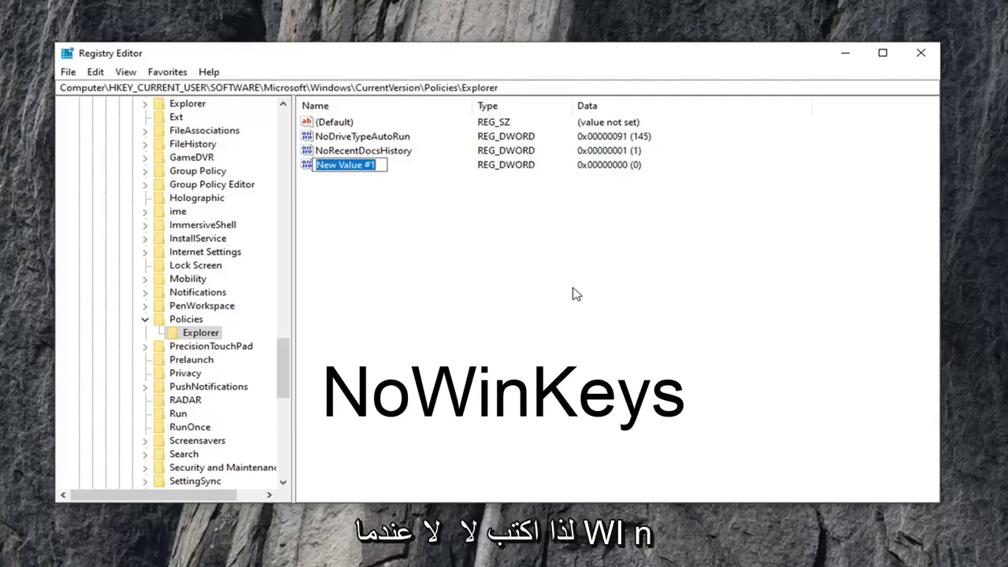
{"action": "type", "text": "No"}
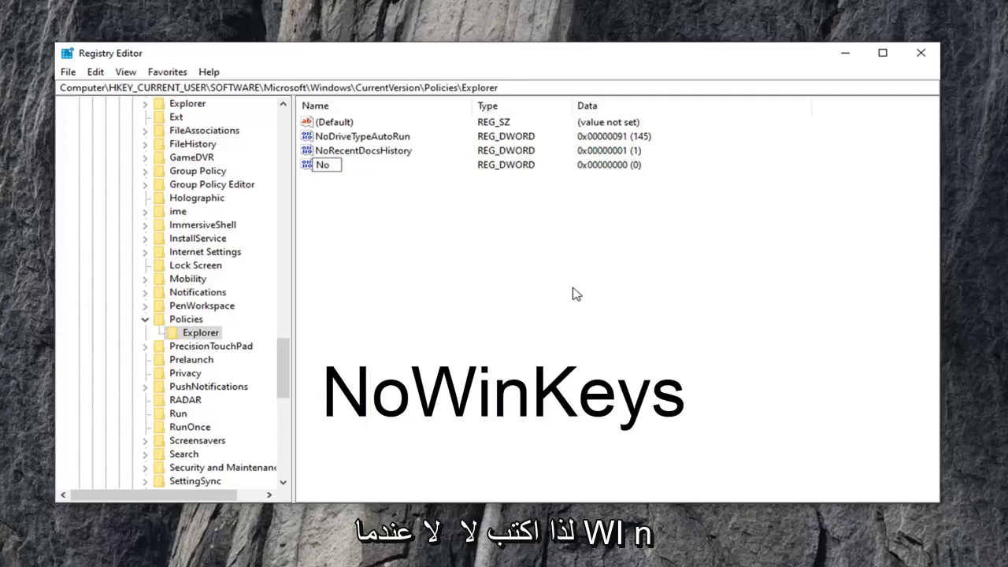
{"action": "type", "text": "W"}
{"action": "type", "text": "inKeys"}
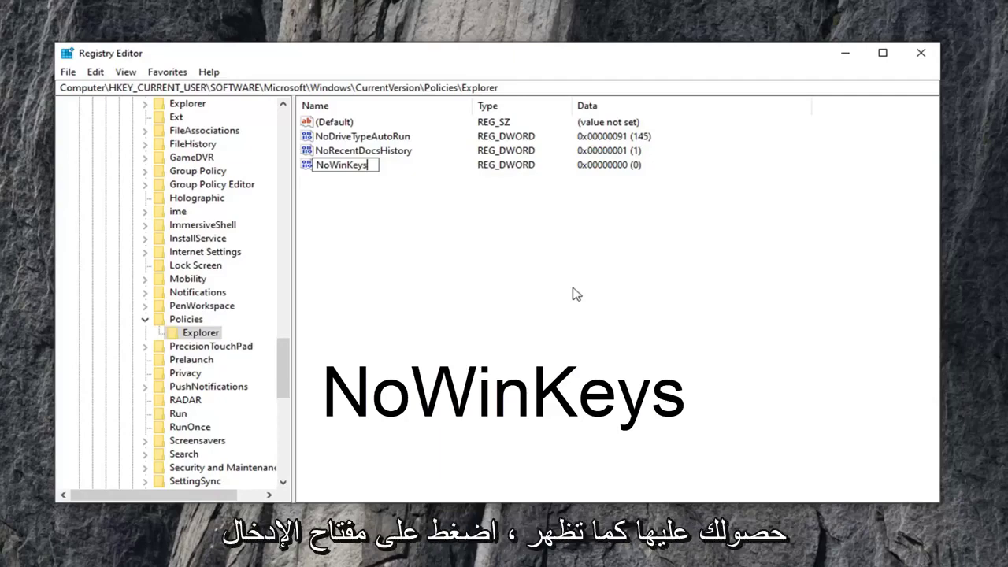
{"action": "key", "text": "Return"}
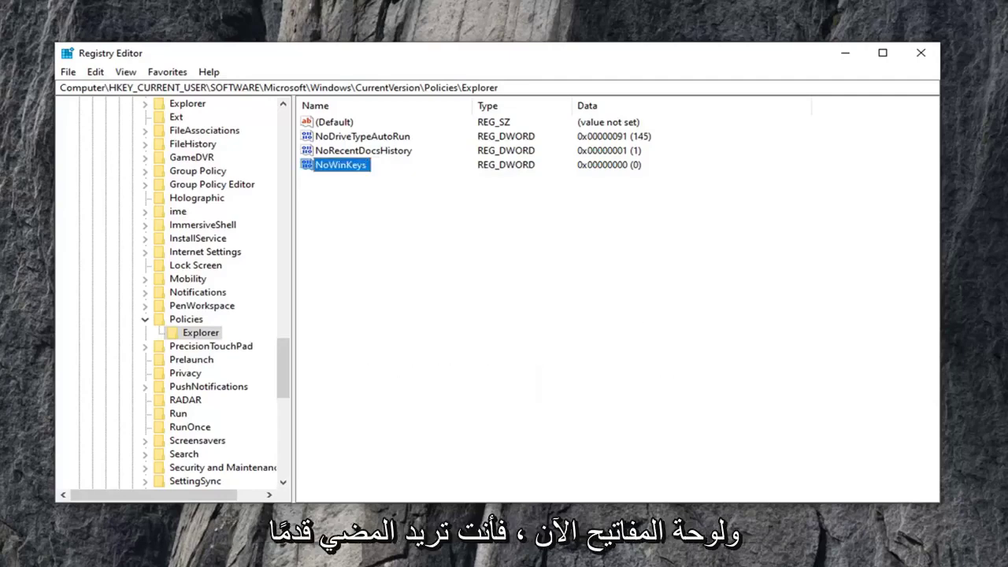
- Open NoWinKeys and confirm its value data as 0 in hexadecimal
{"action": "double_click", "coordinate": [352, 167]}
{"action": "left_click_drag", "start_coordinate": [248, 127], "coordinate": [307, 136]}
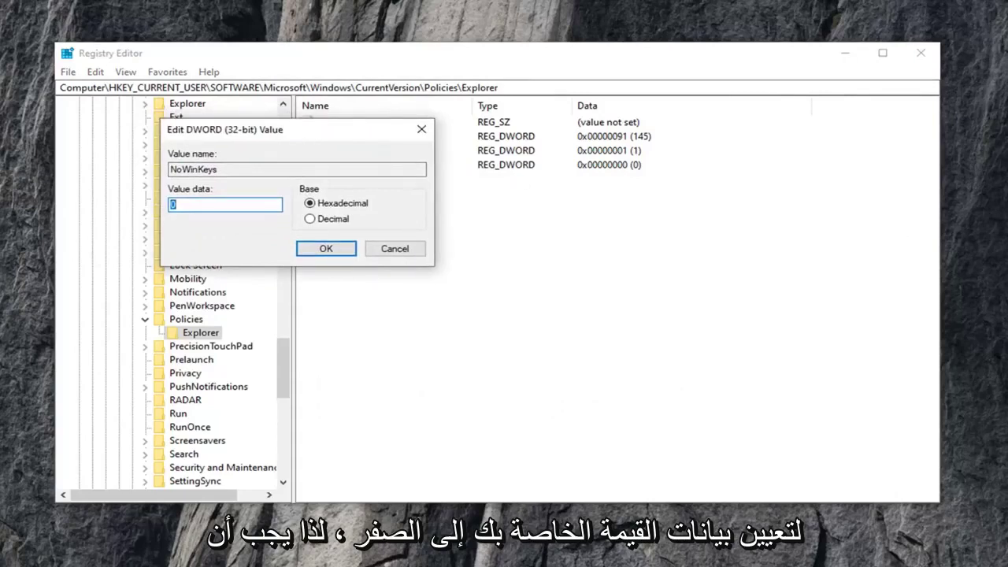
{"action": "left_click", "coordinate": [198, 204]}
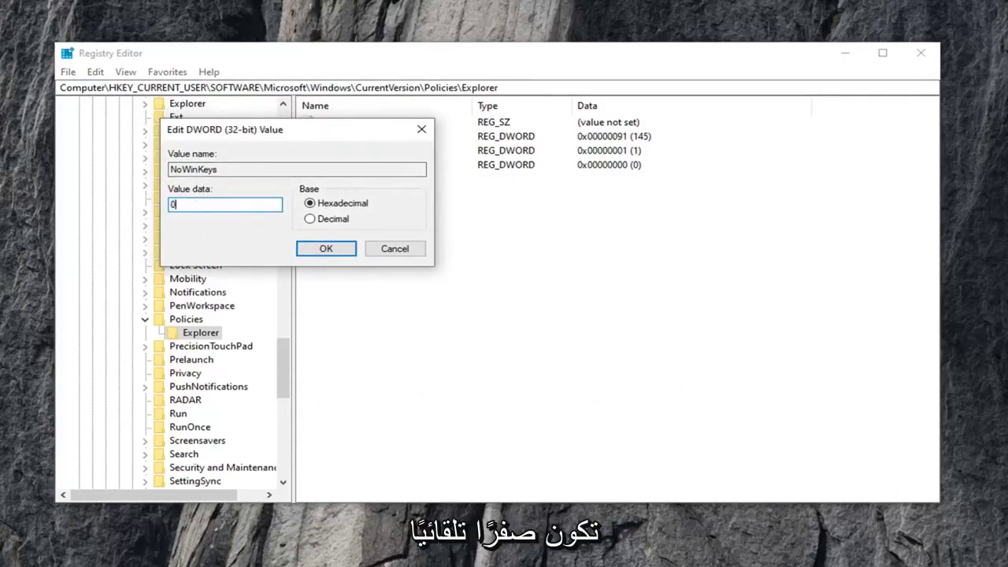
{"action": "mouse_move", "coordinate": [253, 135]}
{"action": "left_mouse_down"}
{"action": "mouse_move", "coordinate": [427, 156]}
{"action": "mouse_move", "coordinate": [485, 228]}
{"action": "left_mouse_up"}
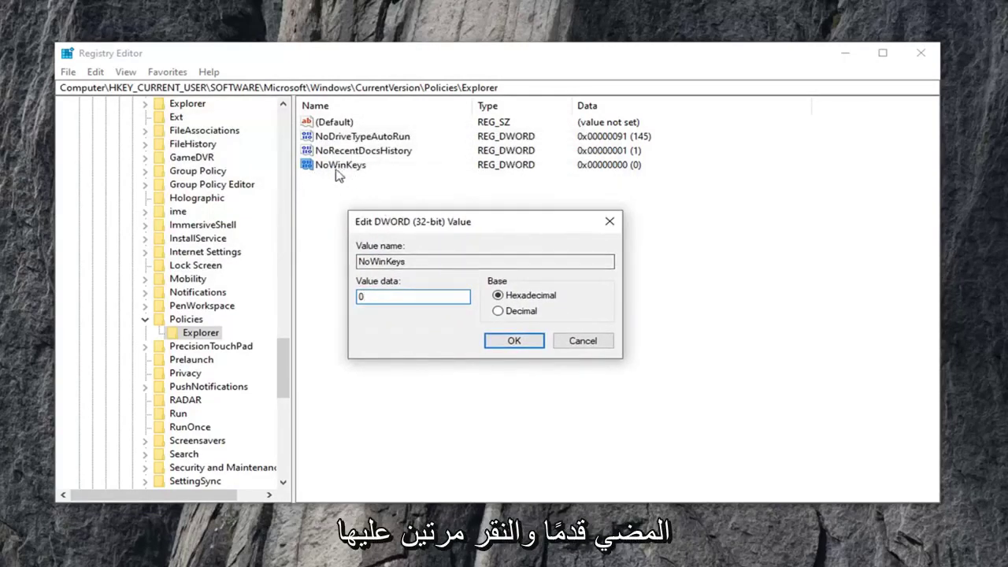
{"action": "left_click_drag", "start_coordinate": [401, 222], "coordinate": [386, 154]}
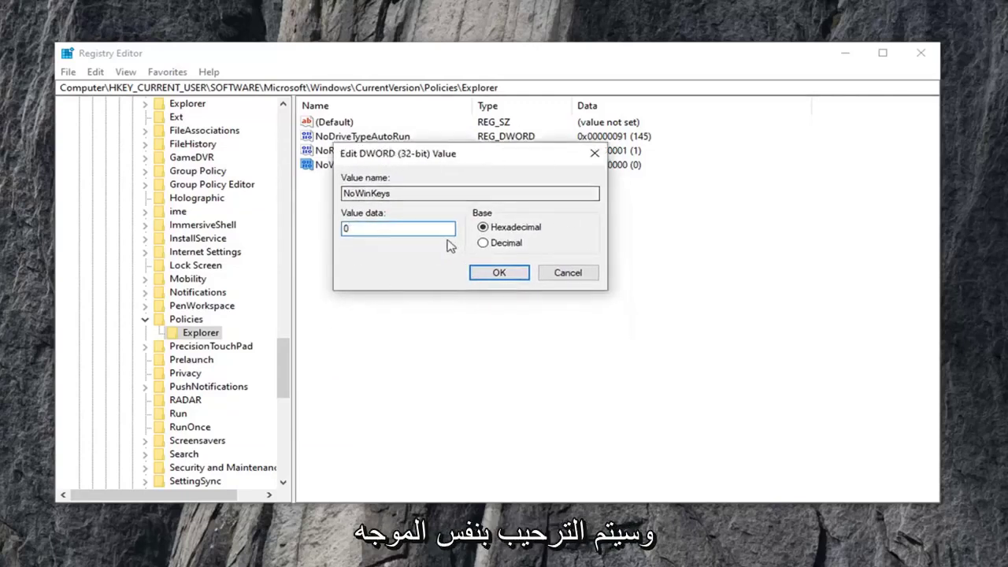
{"action": "left_click", "coordinate": [352, 227]}
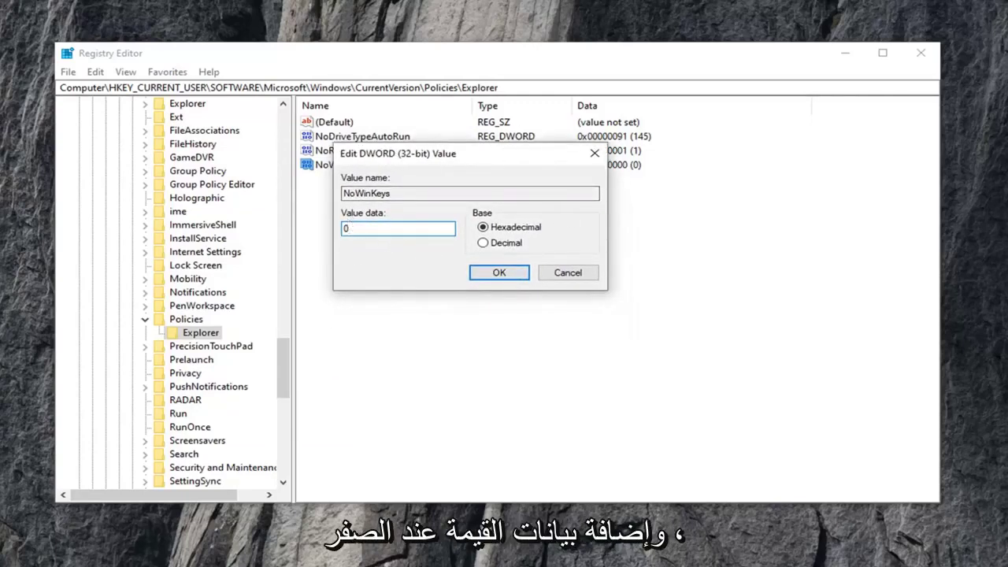
{"action": "left_click", "coordinate": [485, 273]}
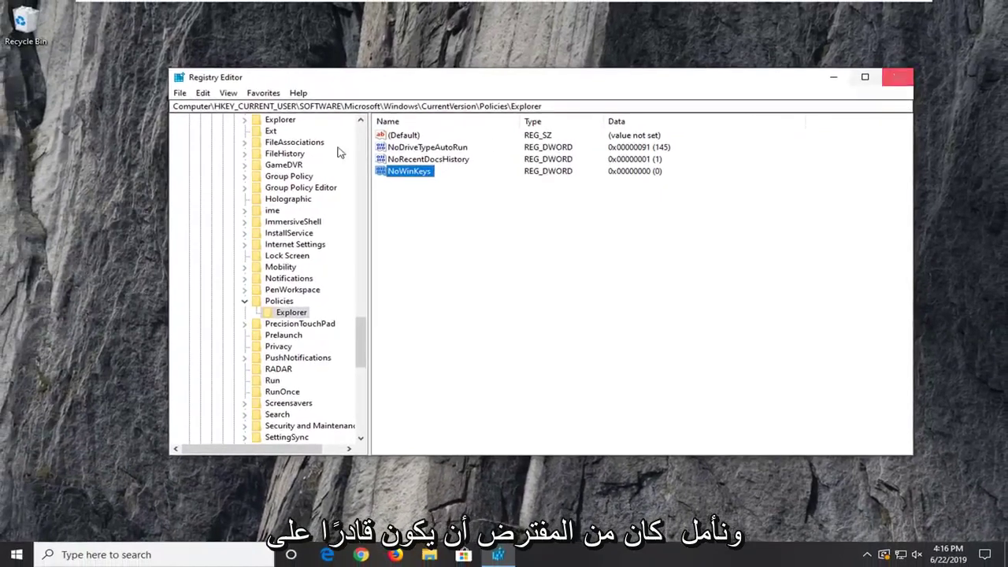
- Collapse Policies up through HKEY_CURRENT_USER, then close Registry Editor
{"action": "left_click", "coordinate": [245, 301]}
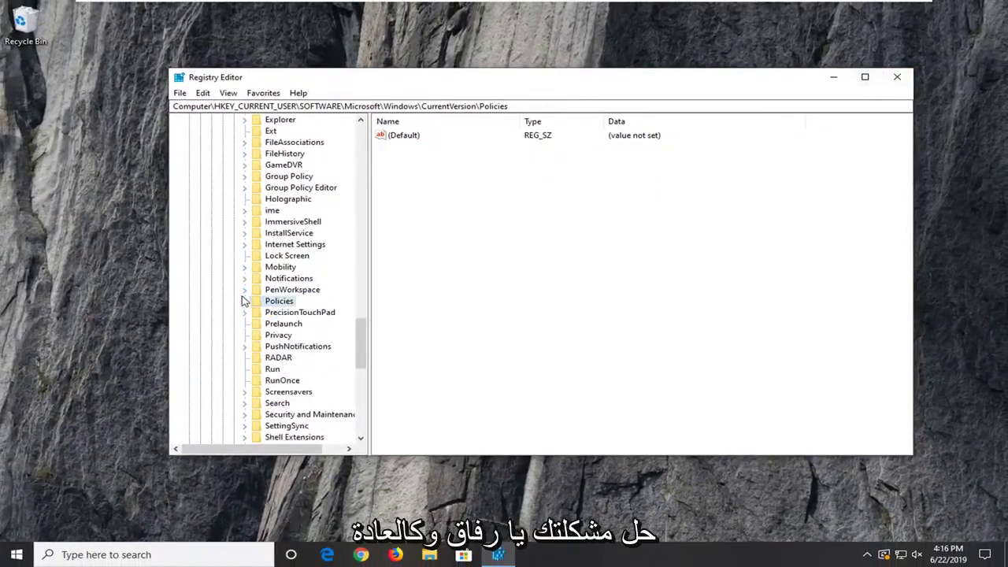
{"action": "scroll", "coordinate": [240, 299], "scroll_direction": "up", "scroll_amount": 10}
{"action": "scroll", "coordinate": [225, 347], "scroll_direction": "up", "scroll_amount": 2}
{"action": "left_click", "coordinate": [234, 357]}
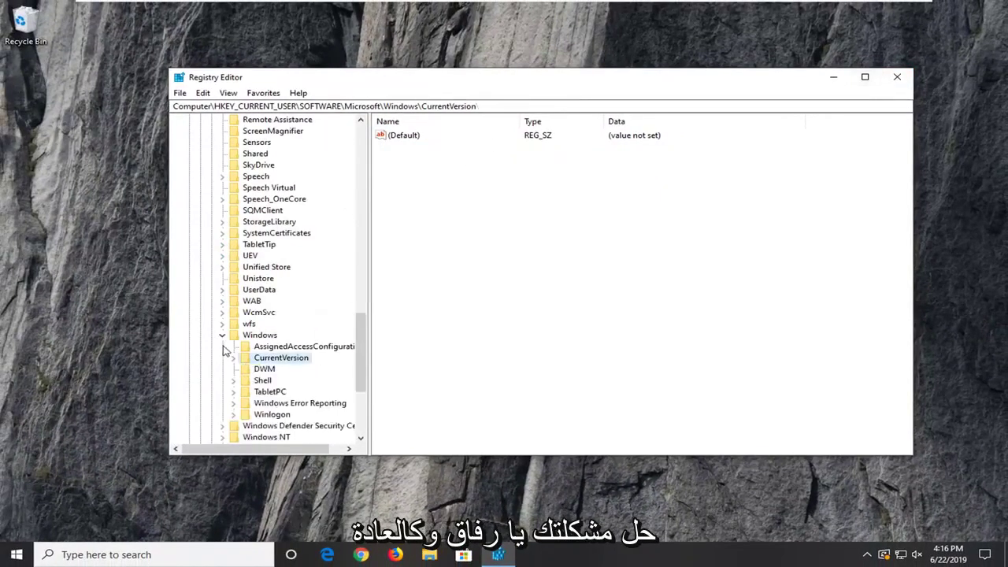
{"action": "left_click", "coordinate": [222, 334]}
{"action": "scroll", "coordinate": [228, 297], "scroll_direction": "up", "scroll_amount": 15}
{"action": "scroll", "coordinate": [229, 298], "scroll_direction": "up", "scroll_amount": 10}
{"action": "left_click", "coordinate": [210, 323]}
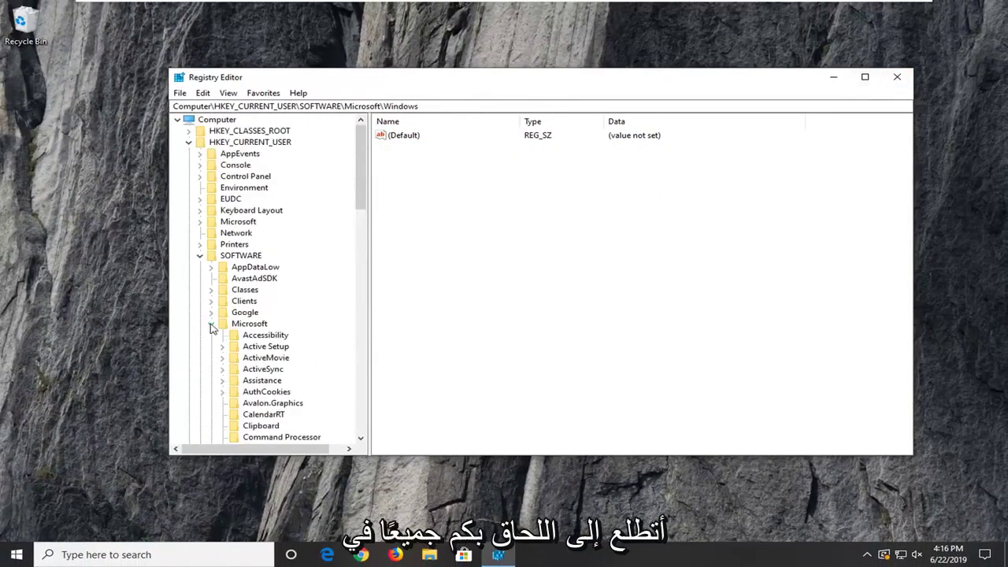
{"action": "left_click", "coordinate": [199, 255]}
{"action": "left_click", "coordinate": [188, 143]}
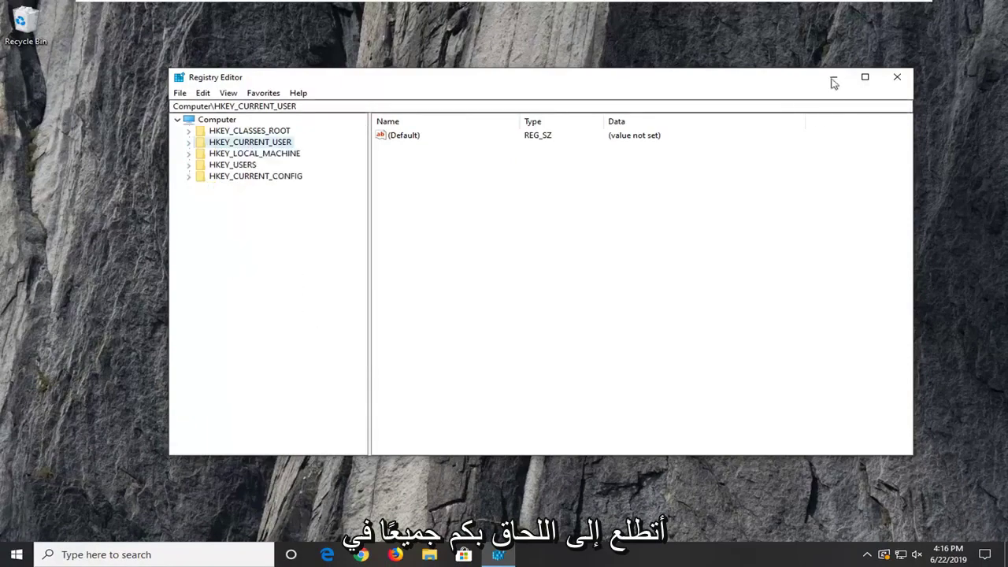
{"action": "left_click", "coordinate": [899, 79]}
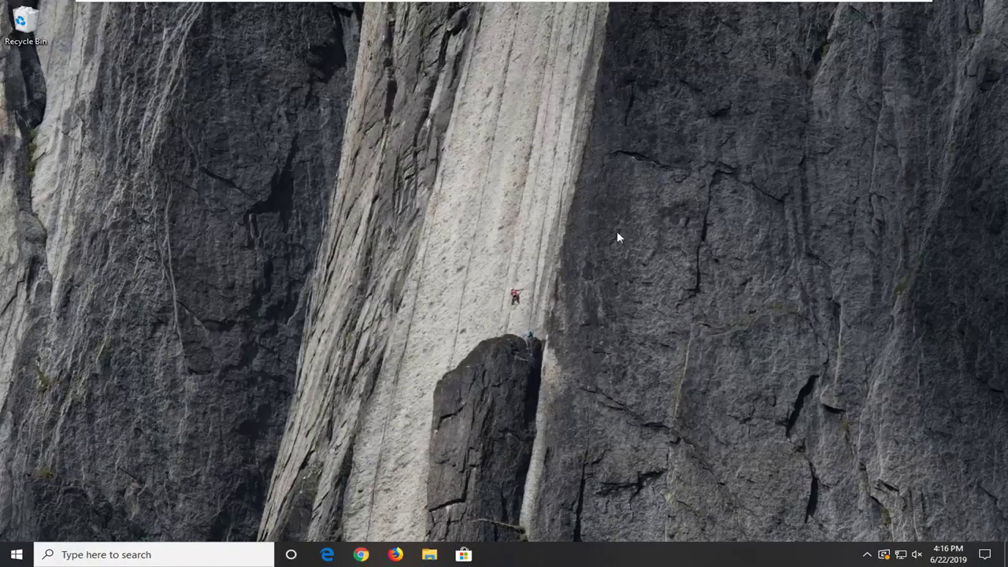